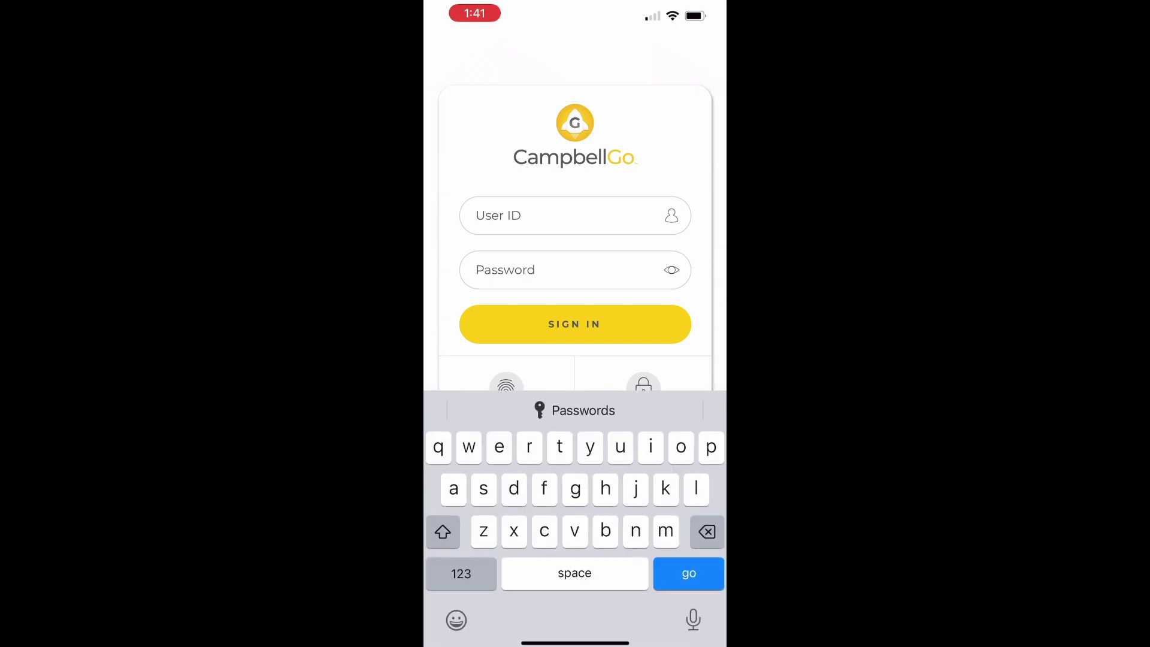
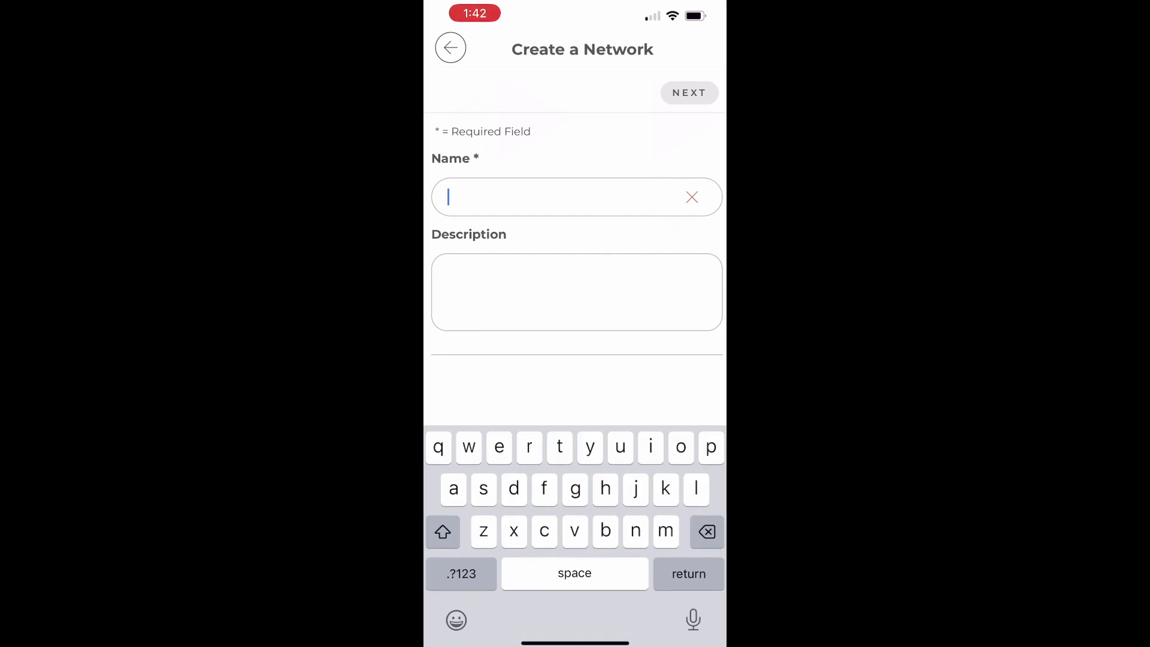
Describe the weather network as 'ClimaVue50' and continue to the new station form.
left_click(577, 291)
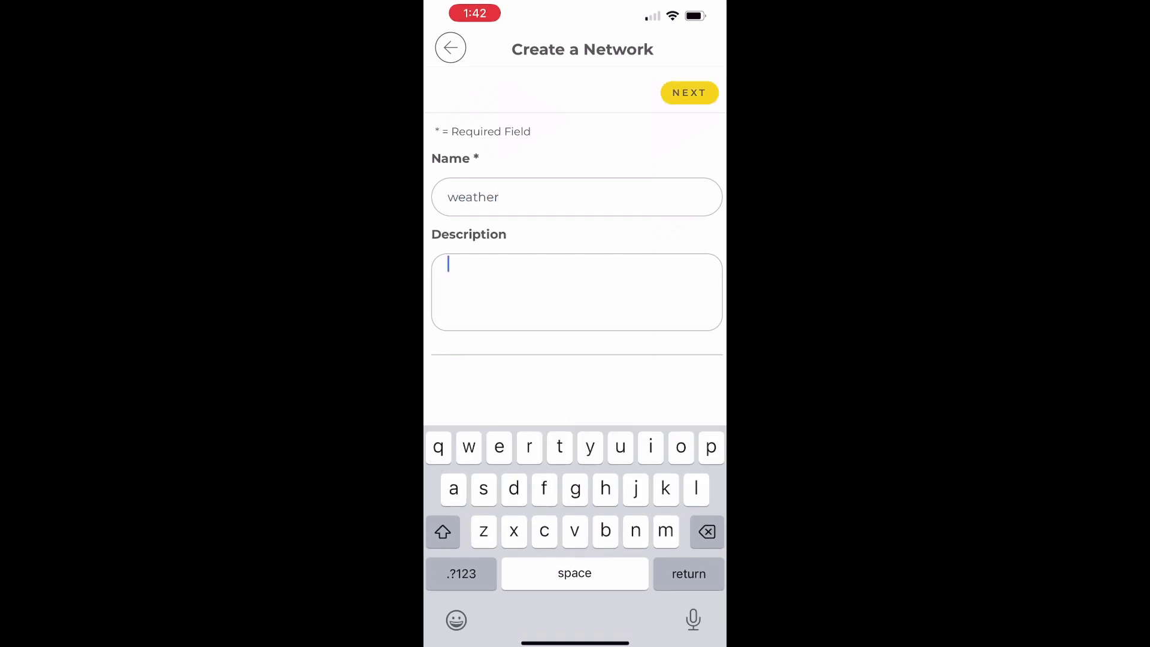
type("Clima")
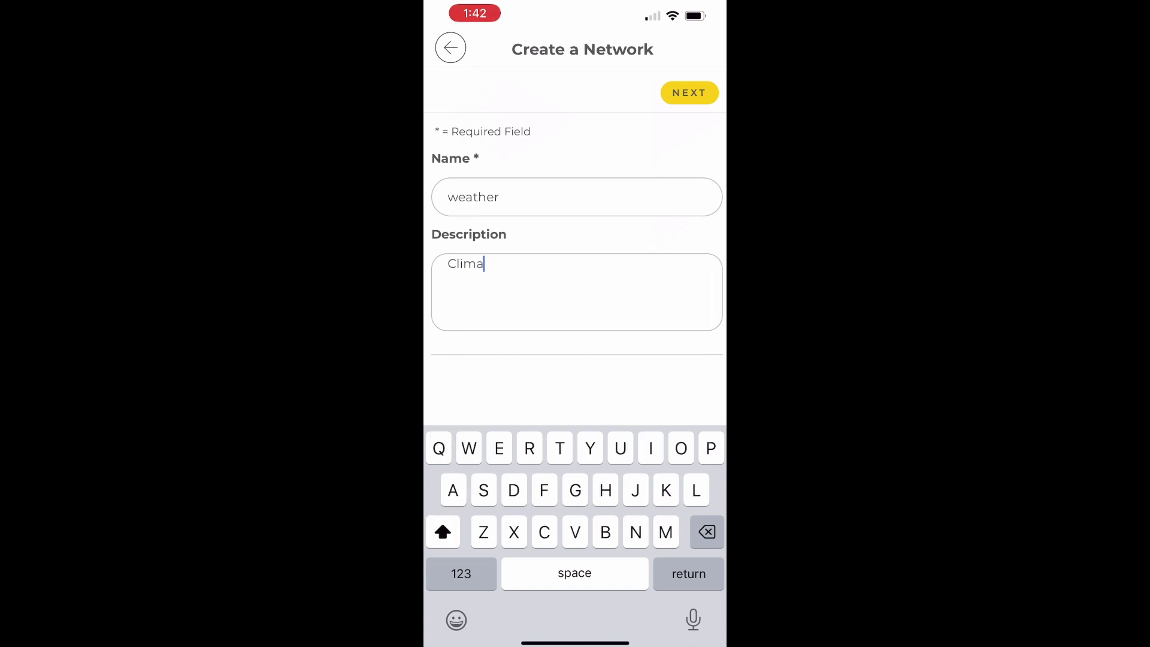
type("Vue50")
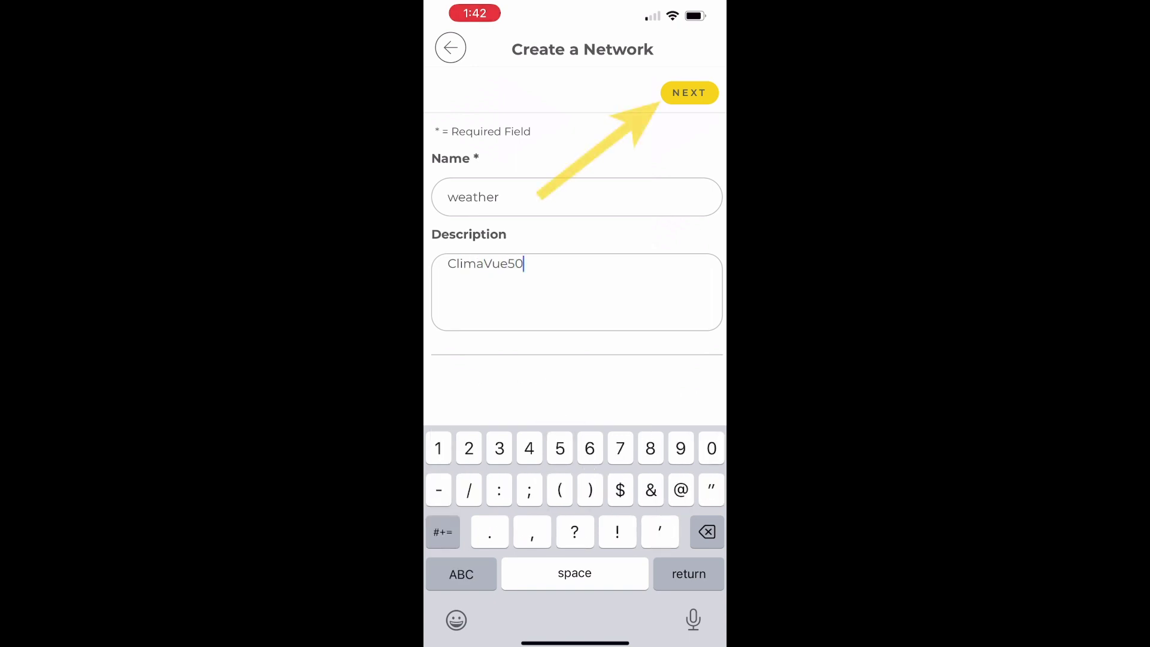
left_click(690, 92)
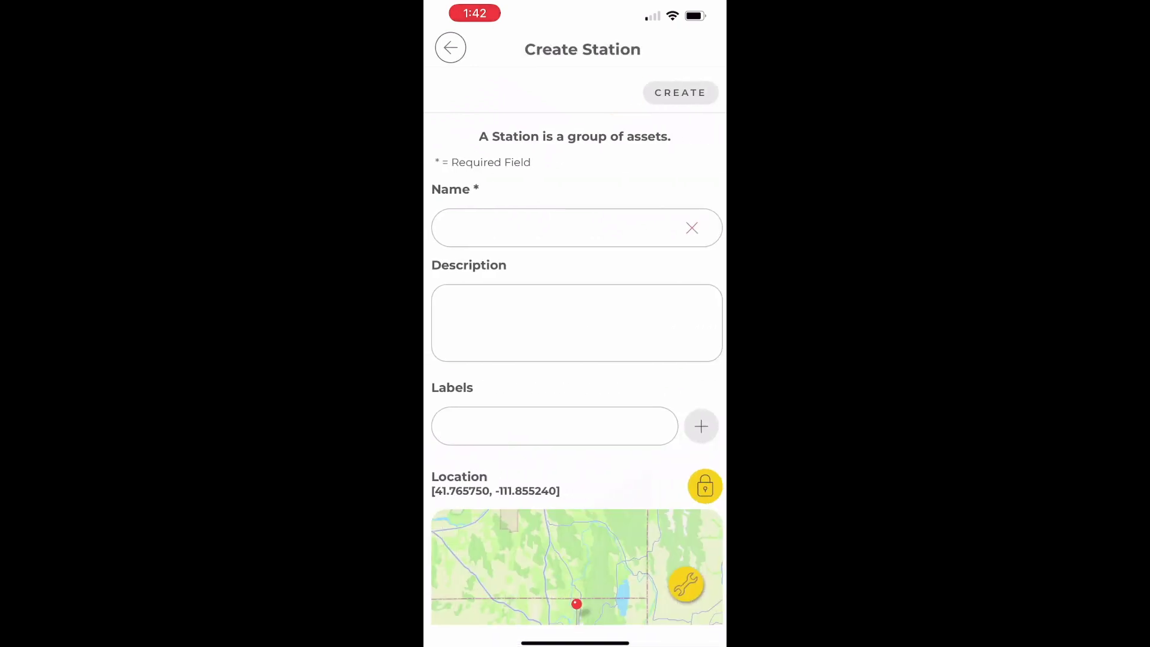
Create station 'ClimaVue50' with description 'Station in Logan' in the weather network.
left_click(558, 227)
type("Cli")
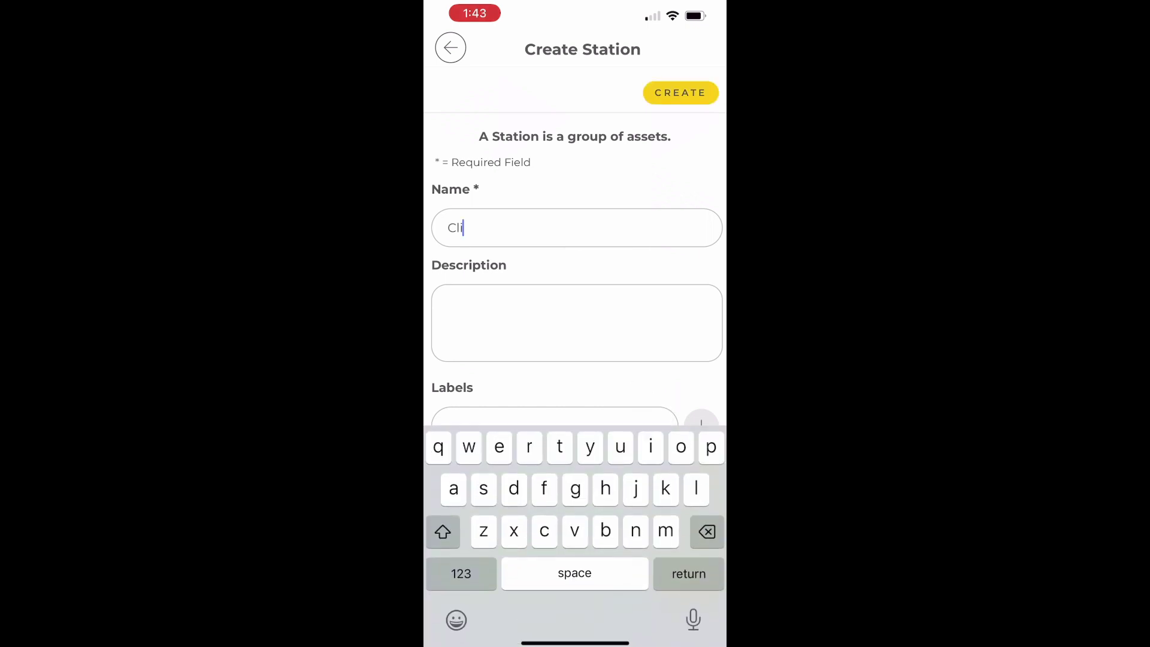
type("maVue50")
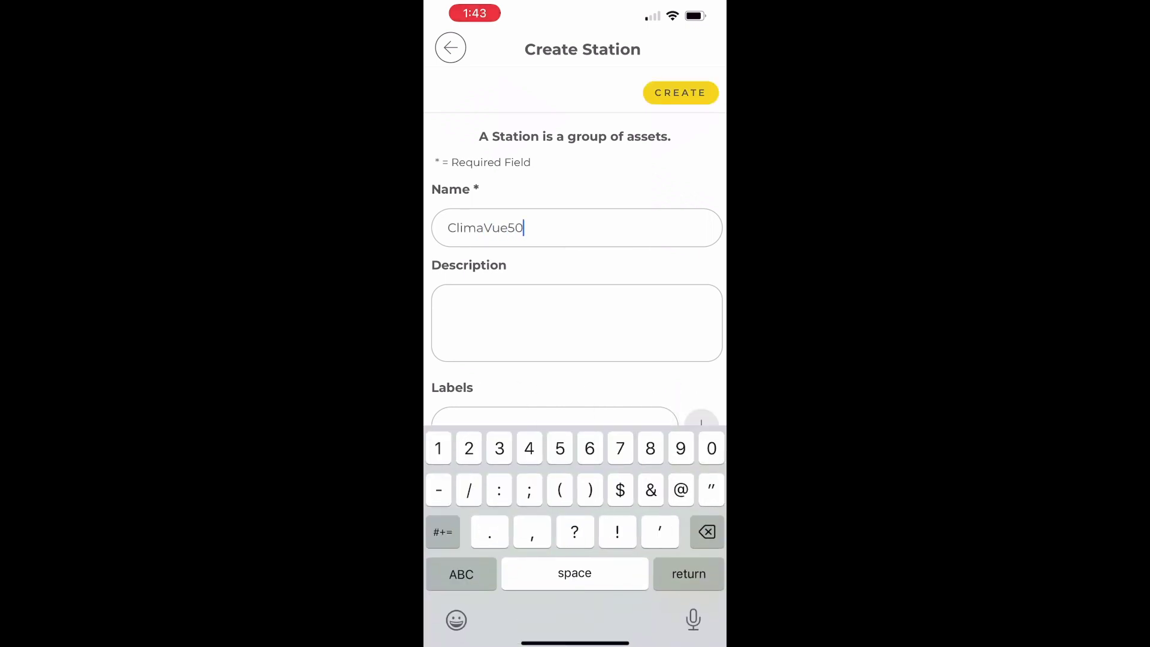
key("Return")
type("Station ")
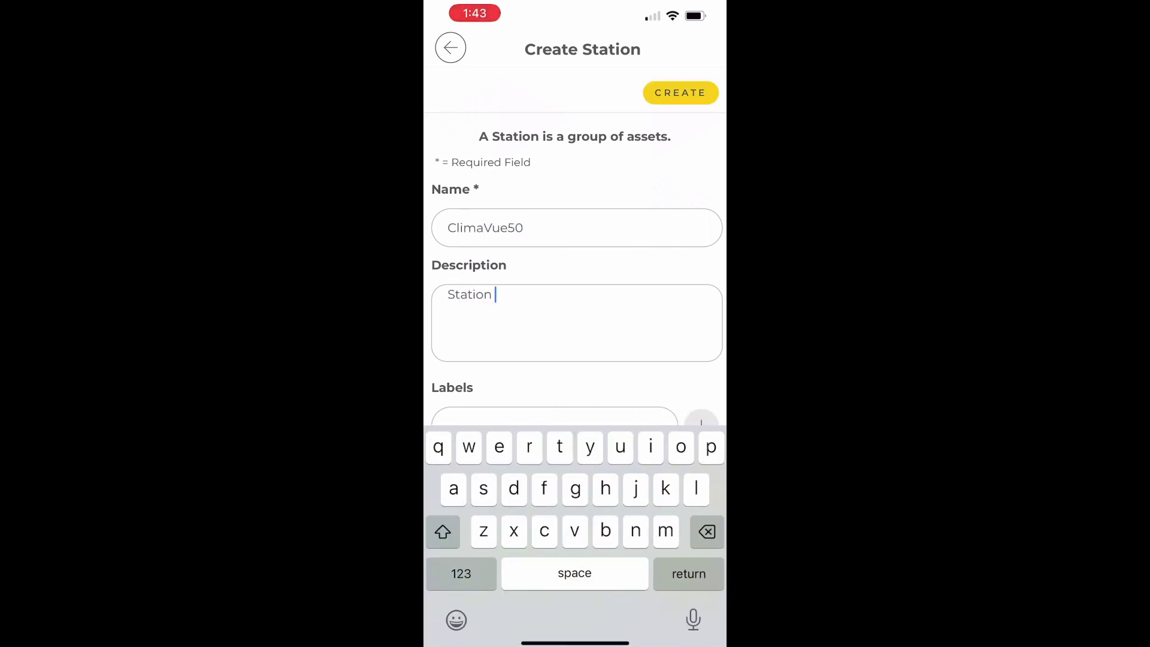
type("in Logan")
left_click(680, 93)
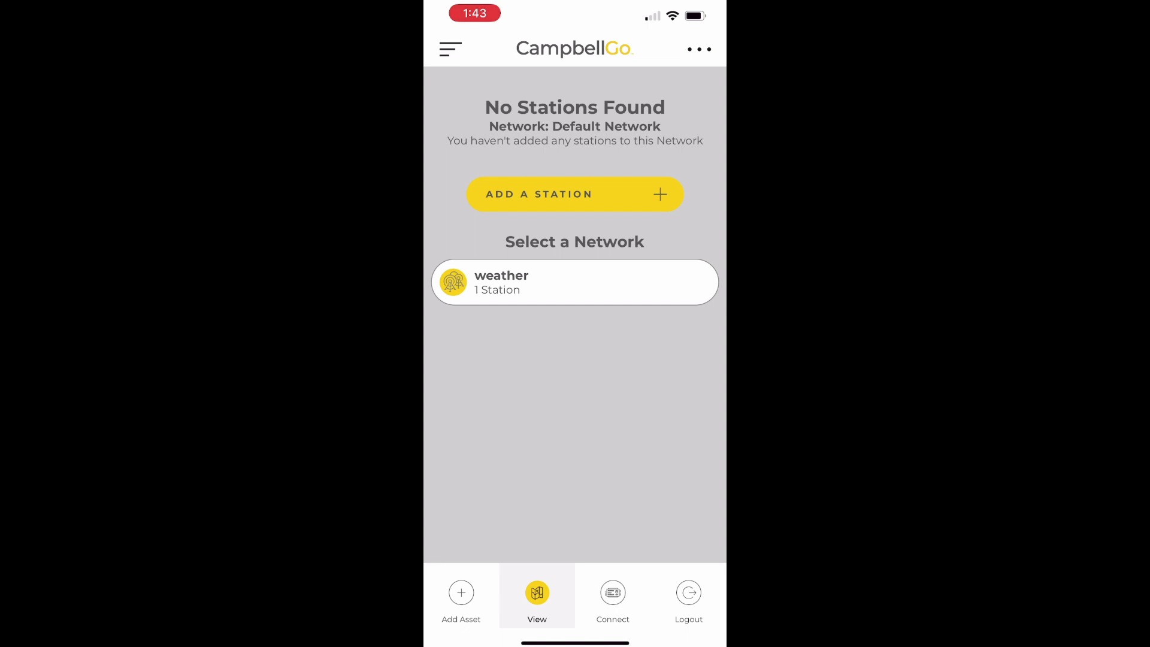
From the weather network, add an asset and scan the Aspen10 device over NFC.
left_click(575, 283)
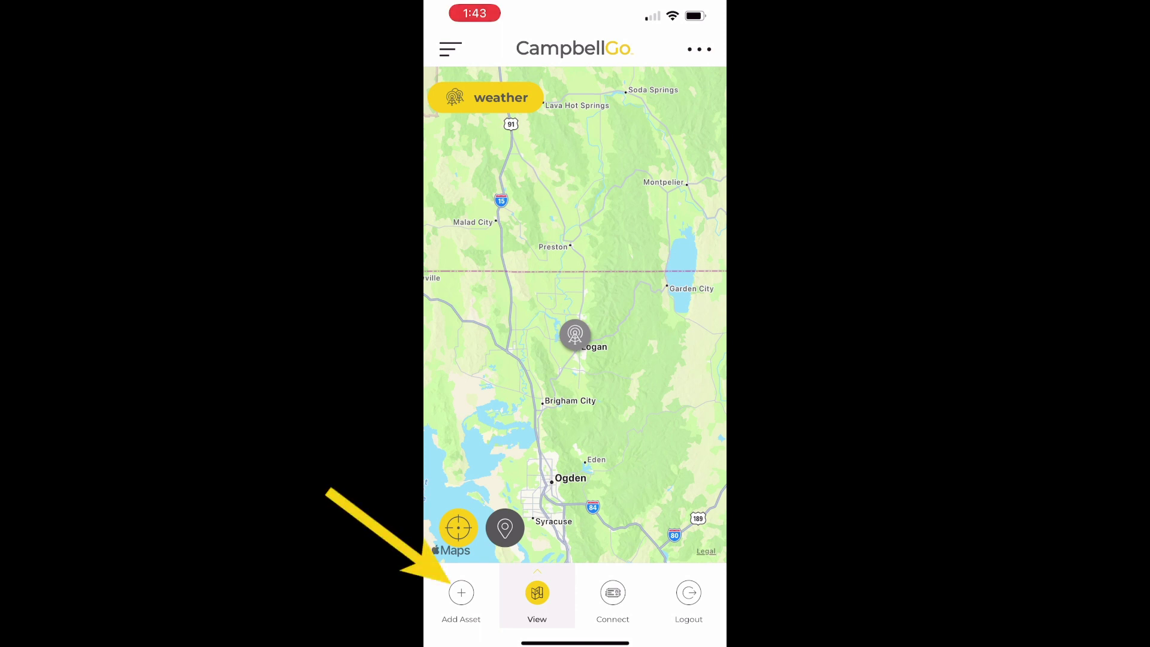
left_click(461, 594)
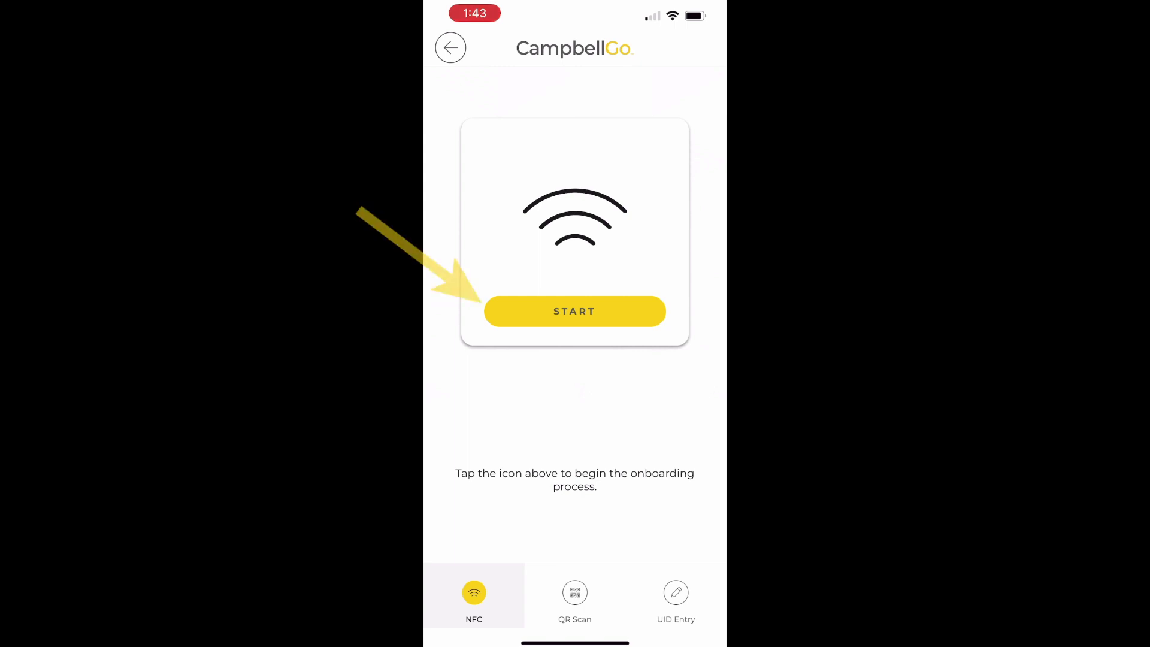
left_click(574, 311)
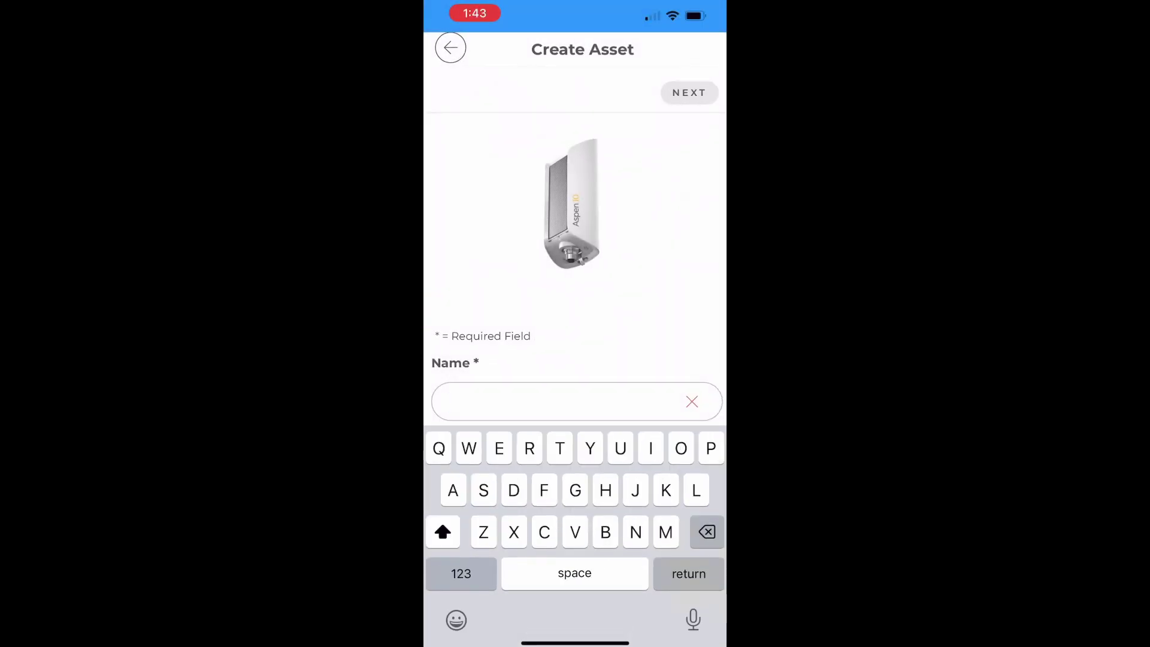
type("Logan Weather")
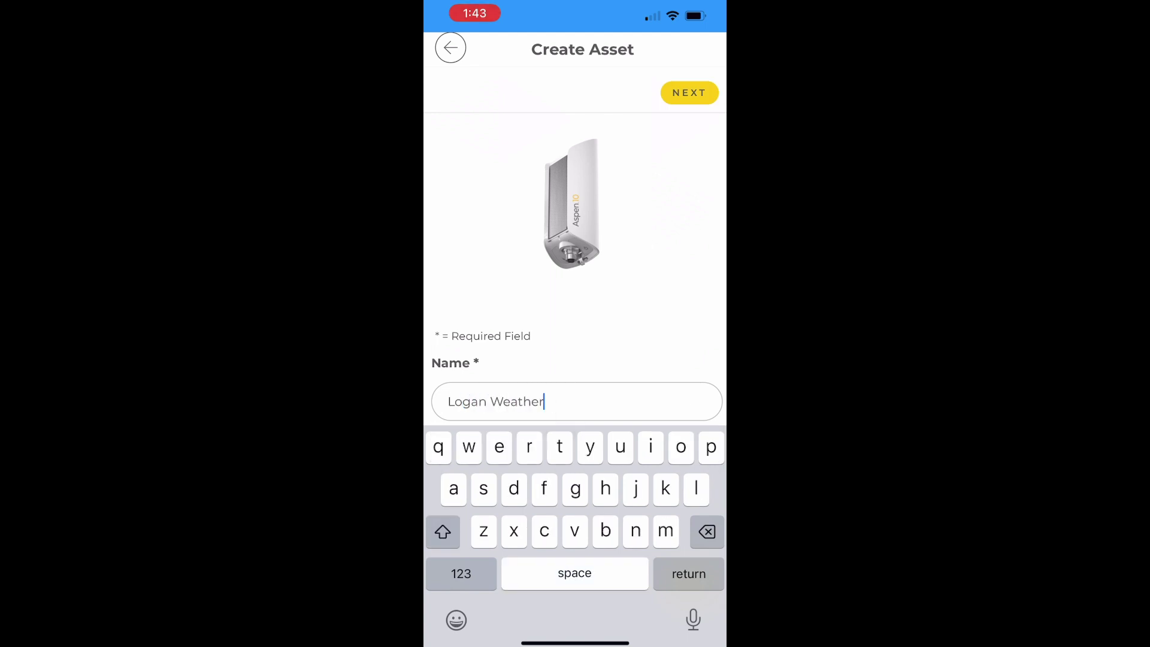
scroll(575, 270, "down", 2)
Name the asset 'Logan Weather' with description 'Aspen10/ClimaVue50' and continue to network choice.
left_click(576, 387)
type("Aspe")
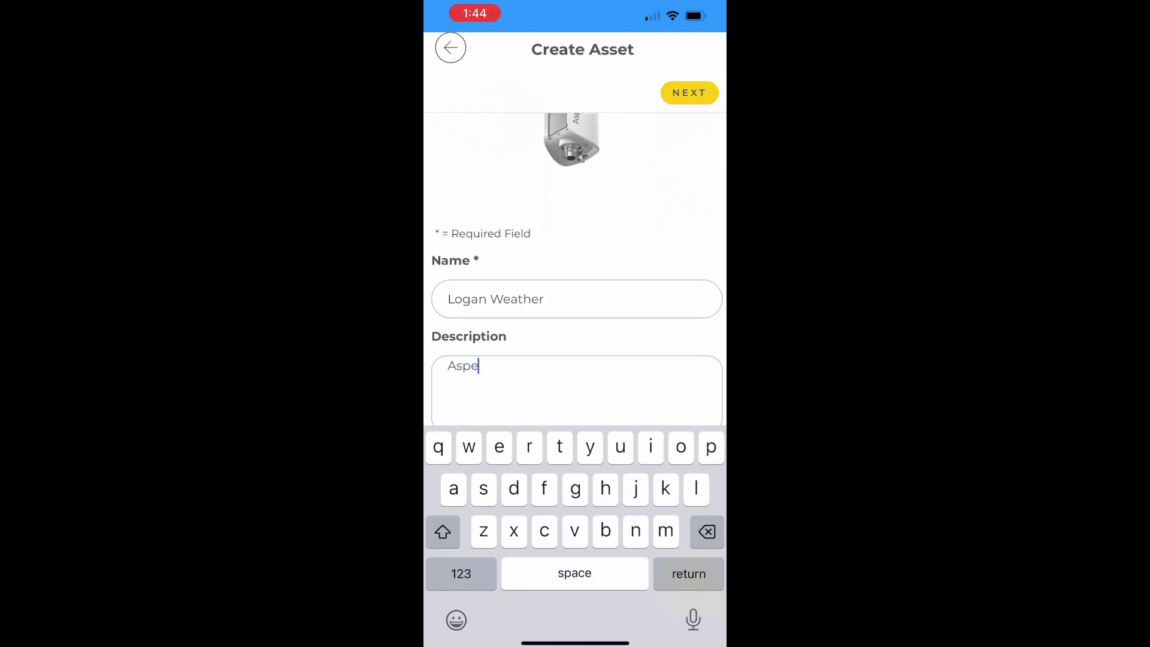
type("n10/ClimaVue50")
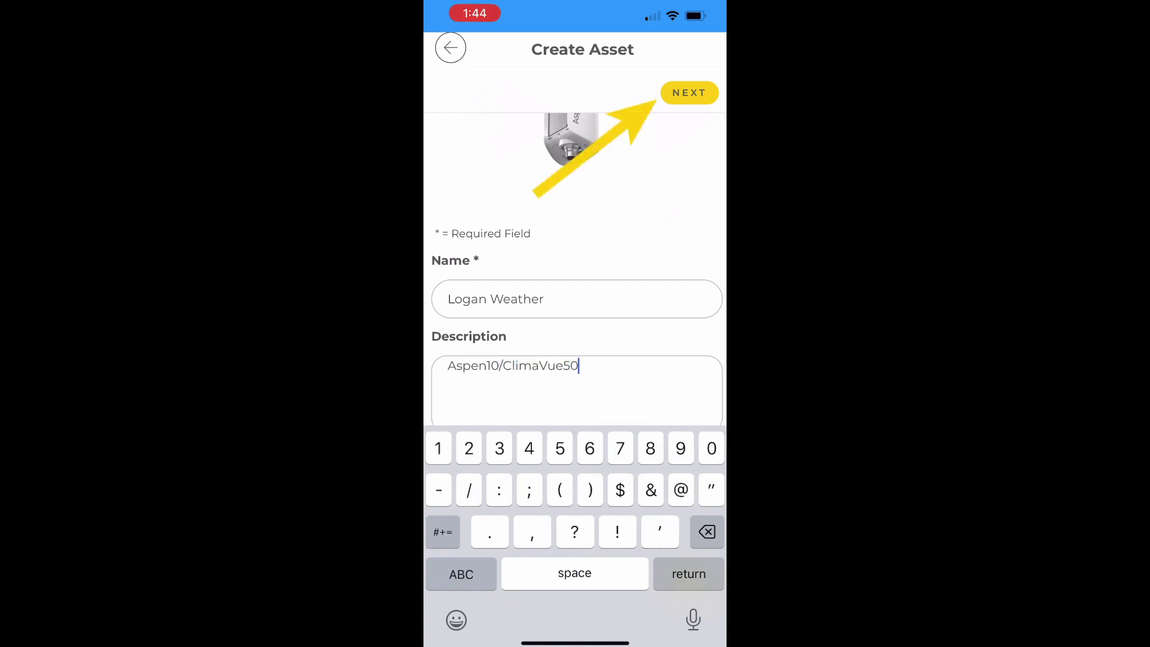
left_click(689, 93)
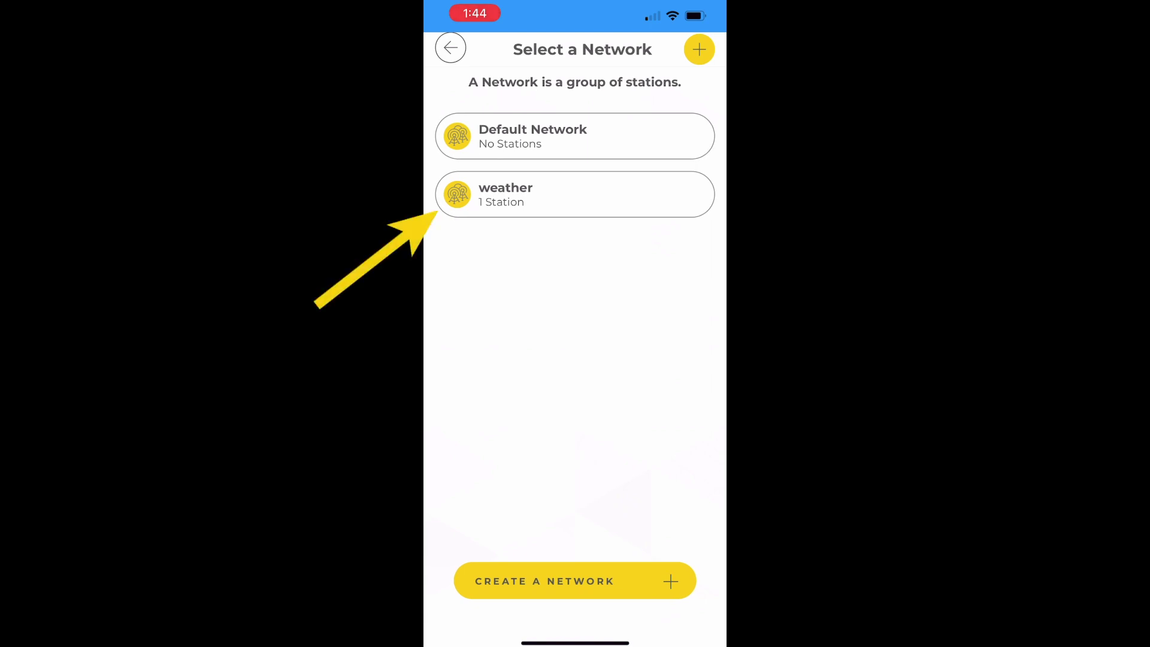
Claim Logan Weather into the ClimaVue50 station of the weather network and confirm.
left_click(558, 195)
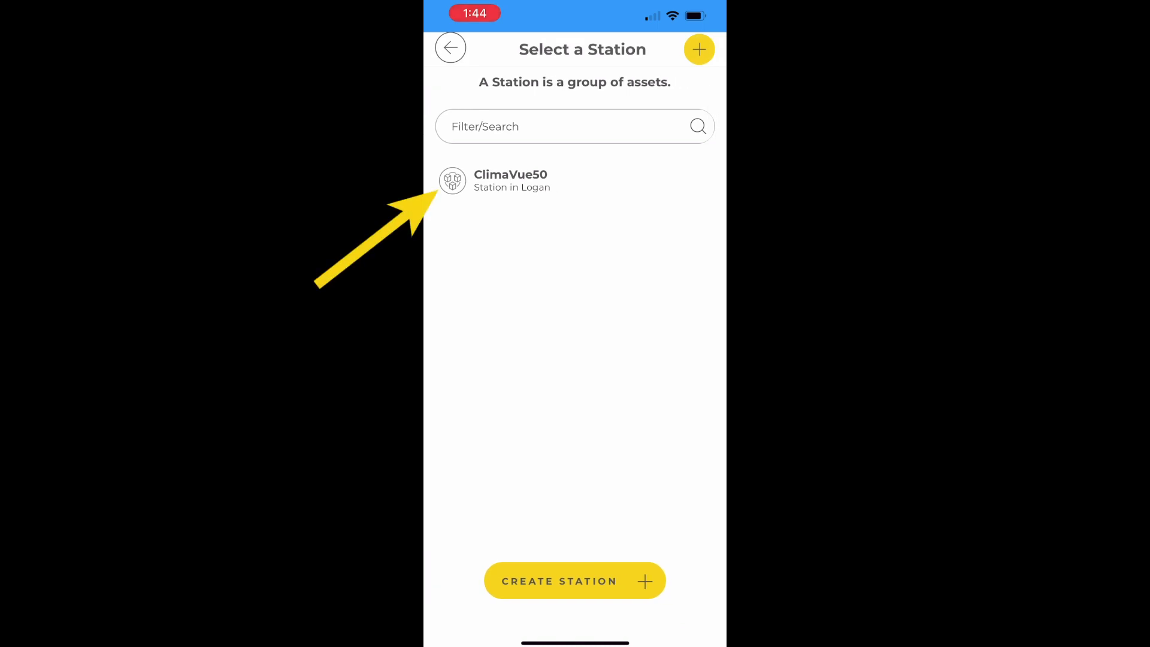
left_click(511, 180)
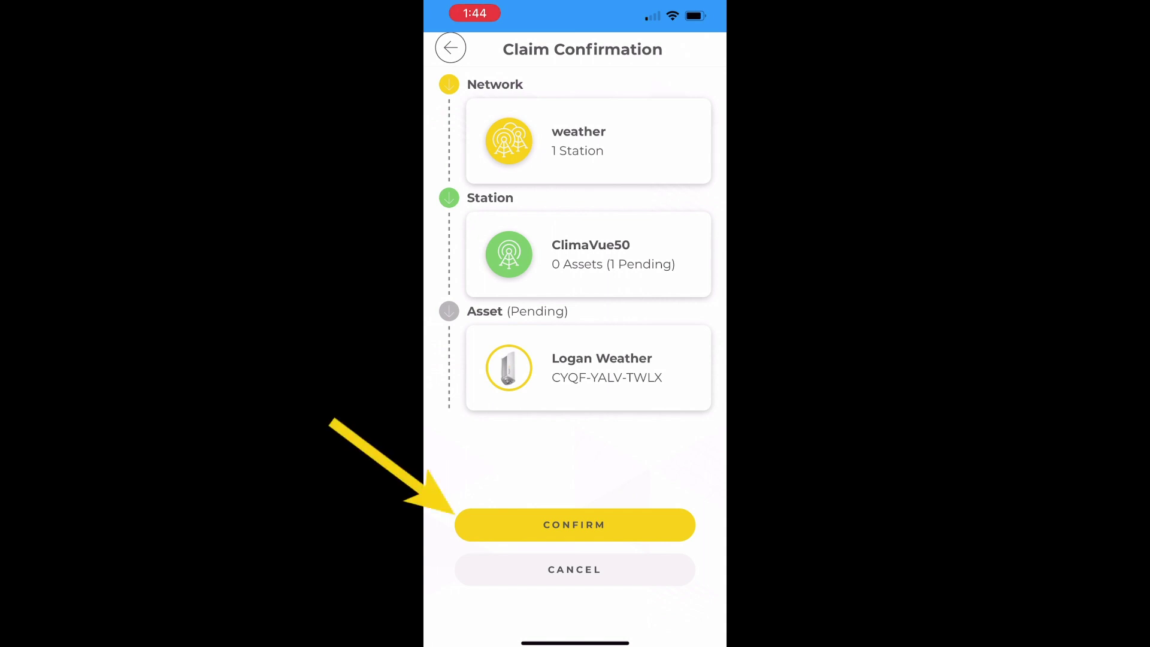
left_click(574, 525)
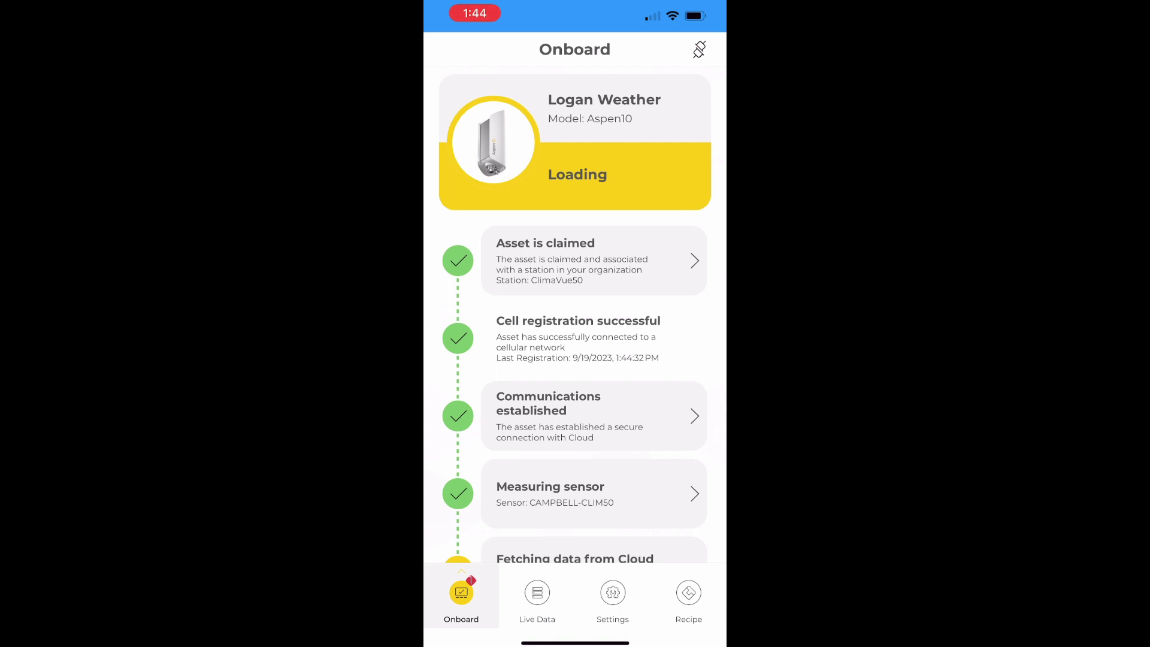
scroll(581, 314, "down", 2)
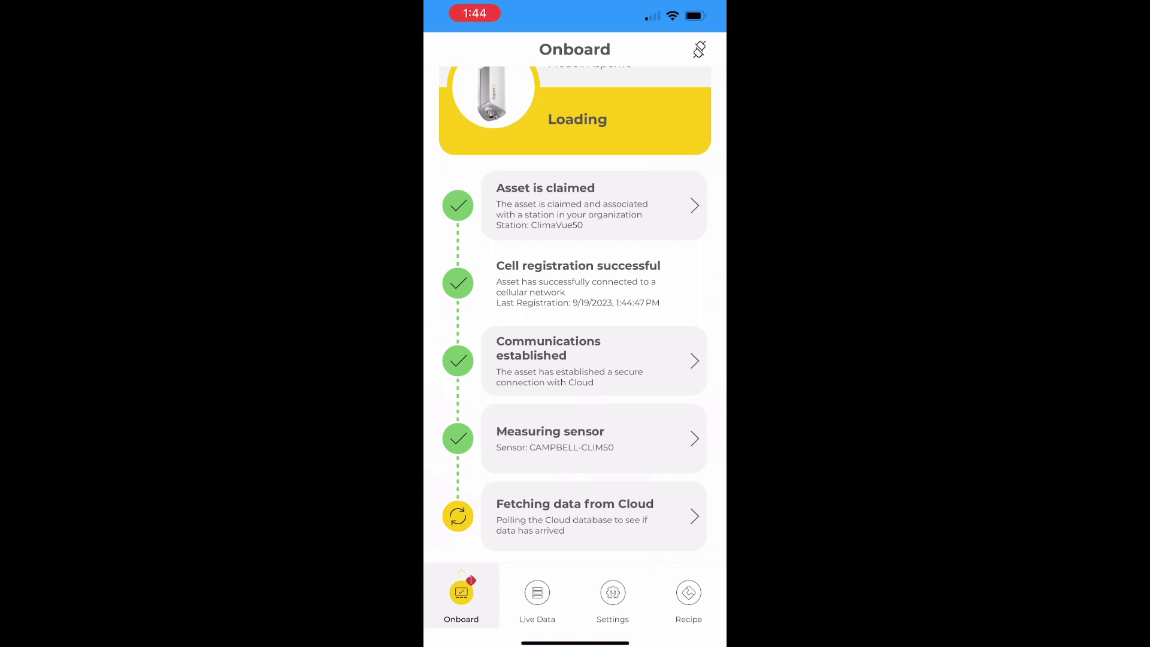
After onboarding completes, show Logan Weather's live sensor readings.
left_click(536, 593)
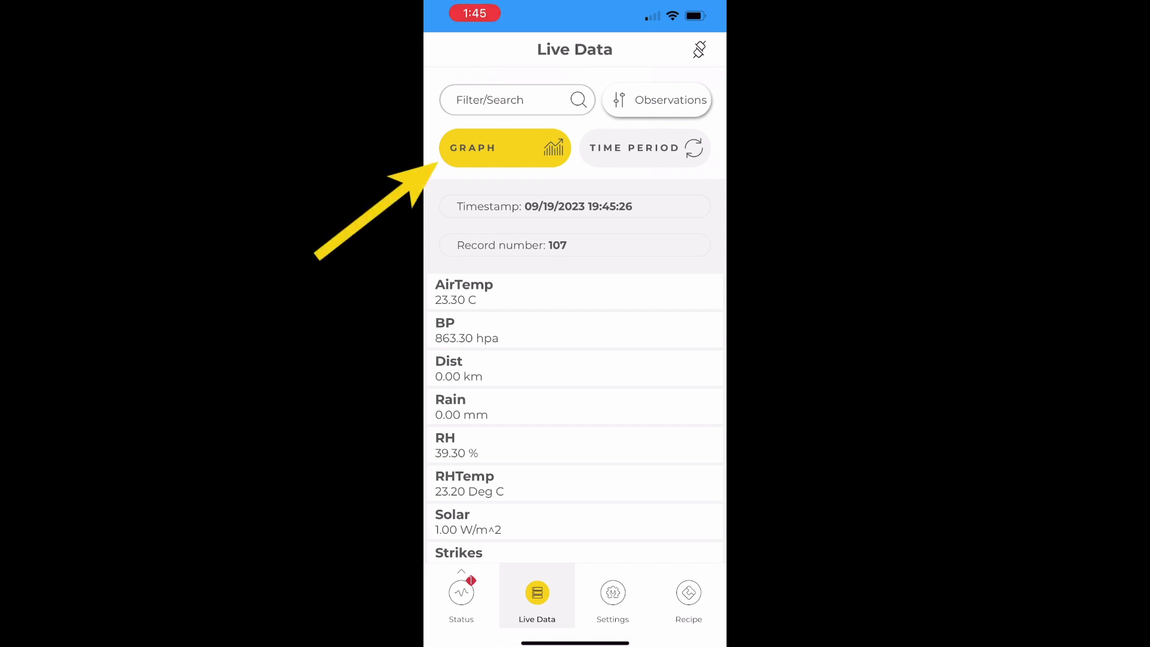
View the live readings as a graph, then return to the table view.
left_click(505, 148)
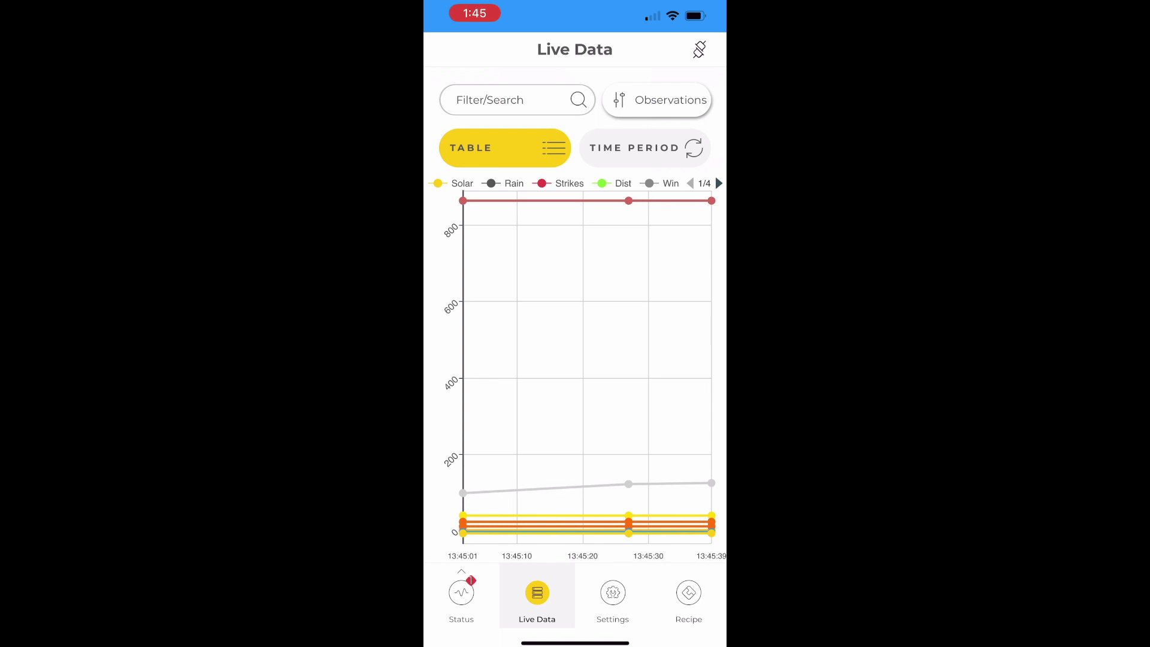
left_click(503, 148)
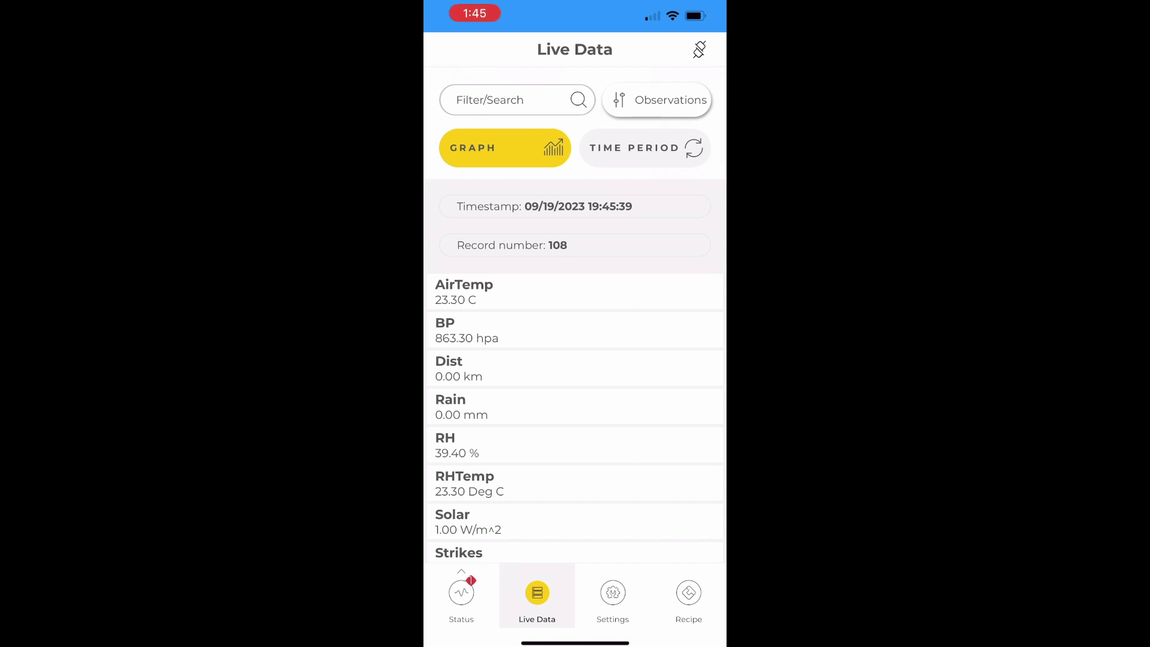